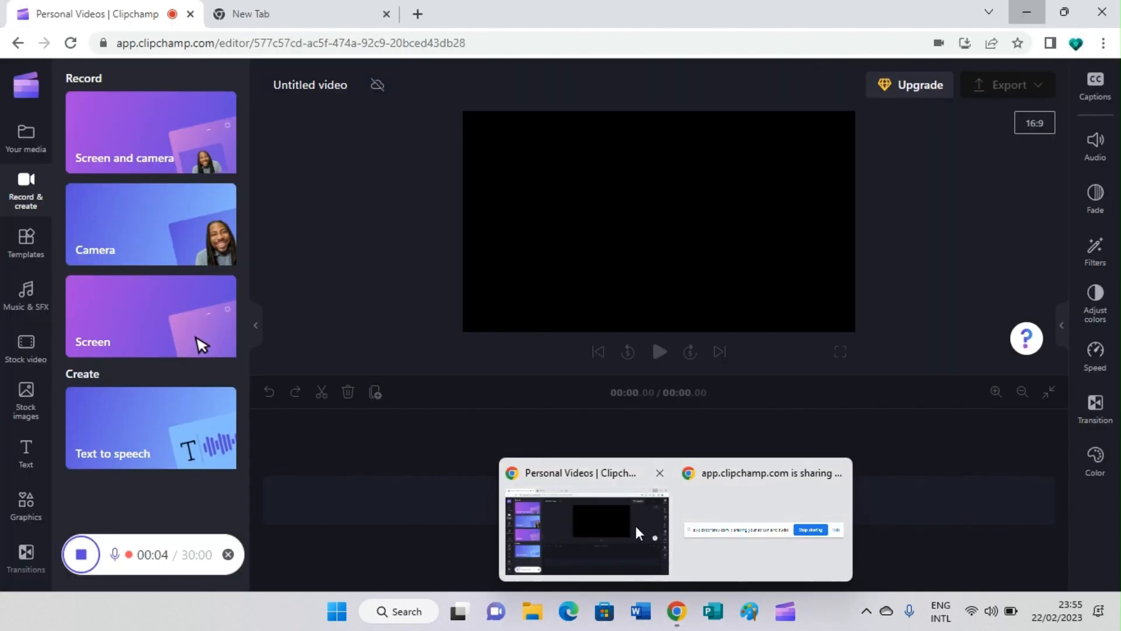
# Switch to the Chrome window and open the bookmarked Exchange admin center in the empty new tab.
pyautogui.click(635, 525)
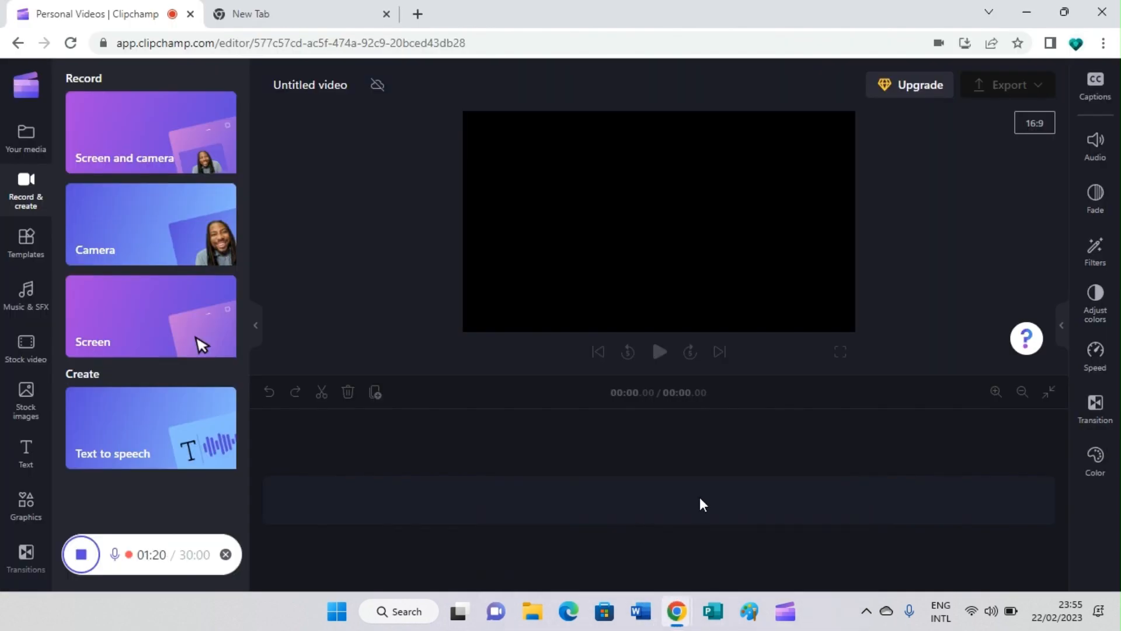
pyautogui.click(301, 16)
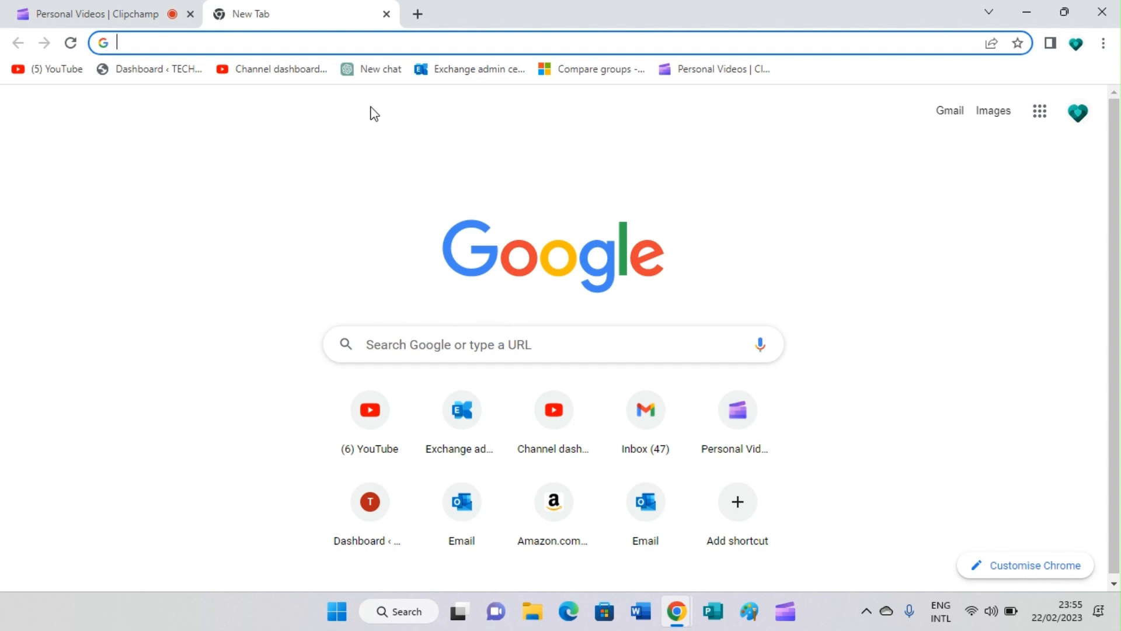
pyautogui.click(468, 73)
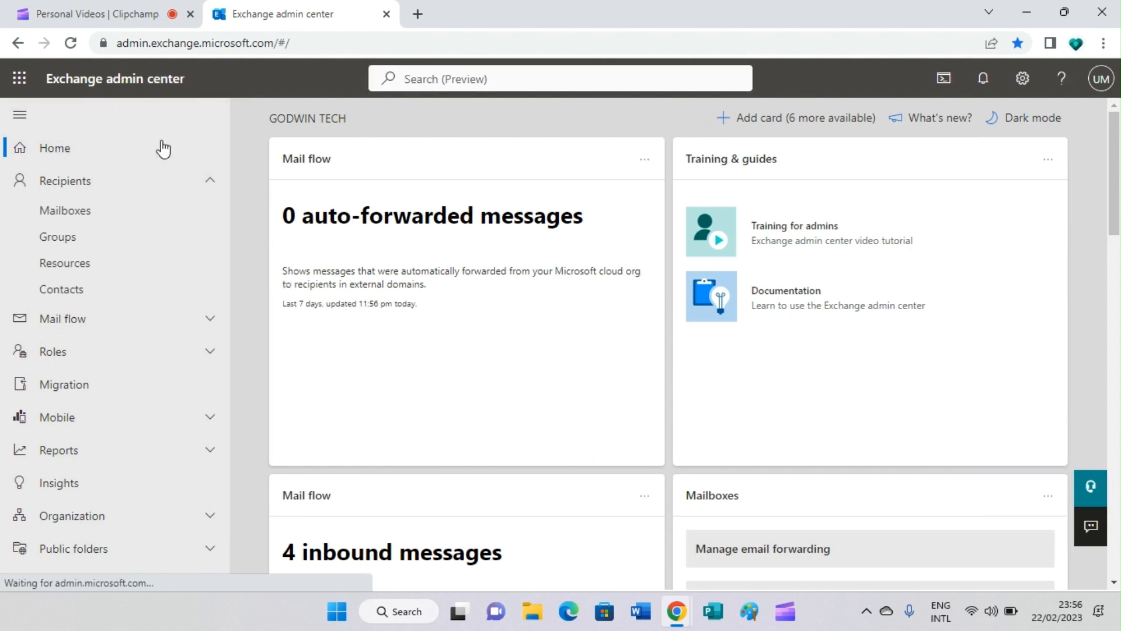
# Open the organization's Add-ins page in the Exchange admin center.
pyautogui.scroll(-3, 97, 290)
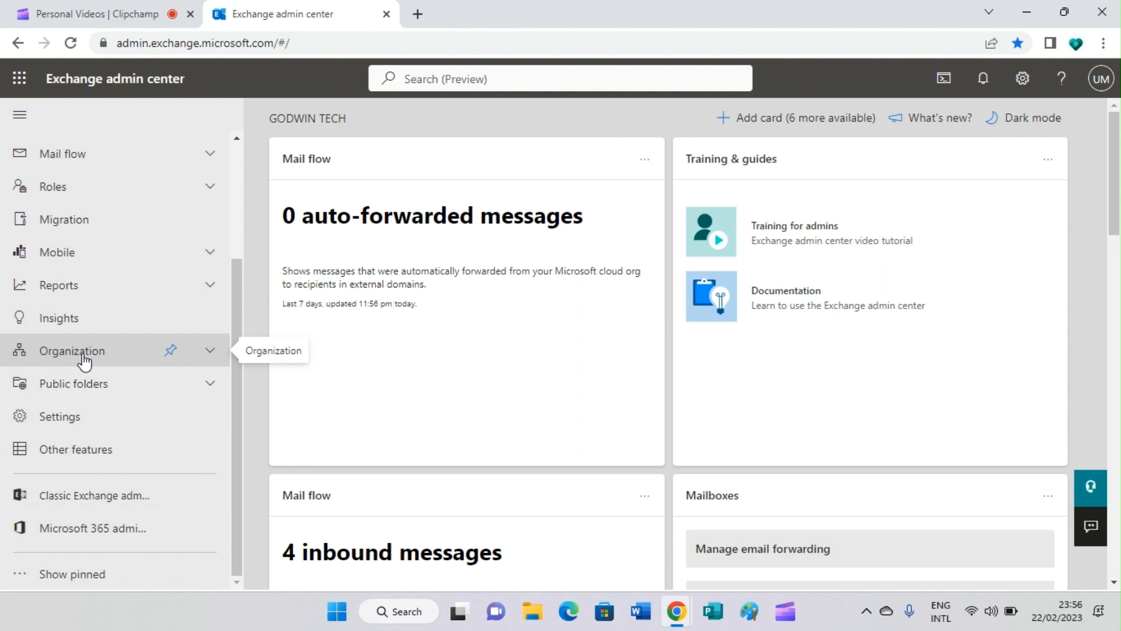
pyautogui.click(105, 354)
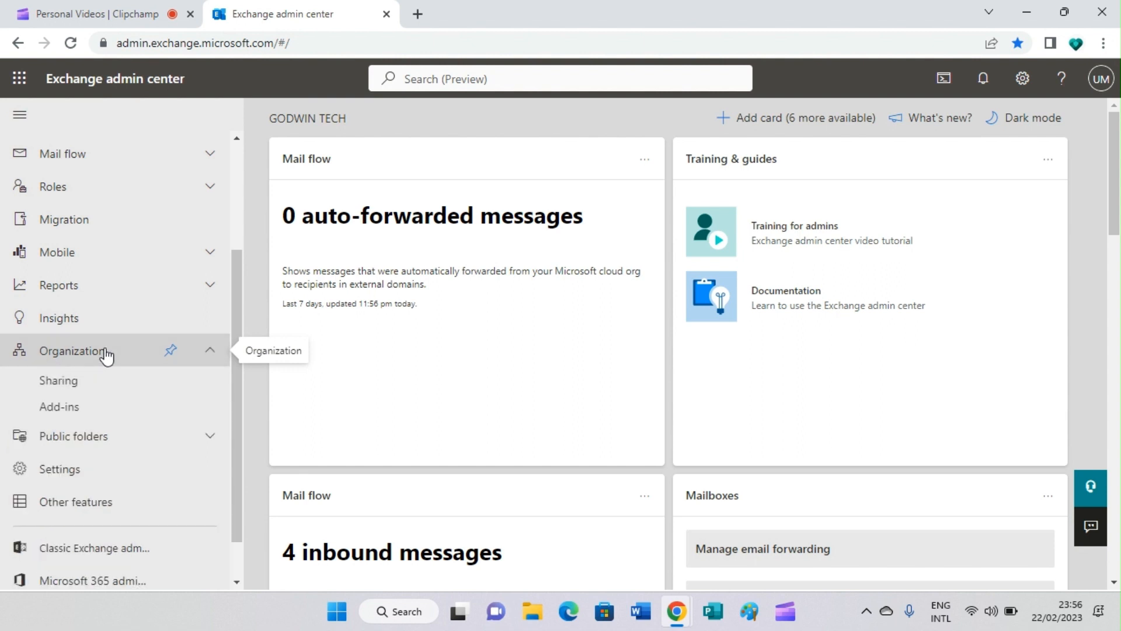
pyautogui.click(61, 411)
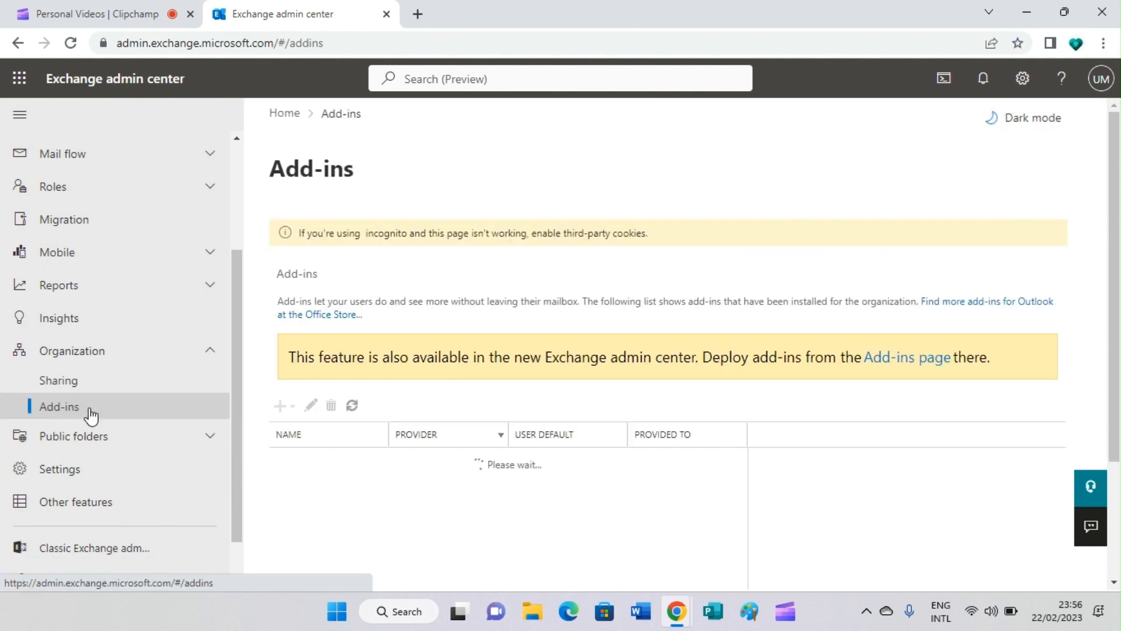
# Start adding a new organization add-in from AppSource.
pyautogui.scroll(-3, 441, 372)
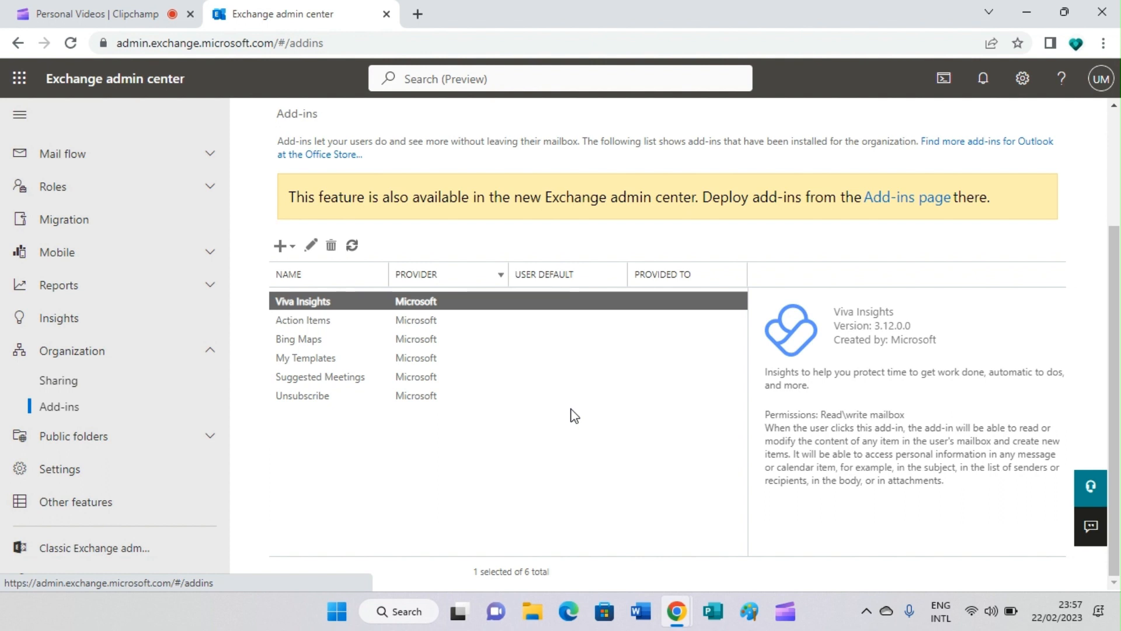
pyautogui.click(283, 249)
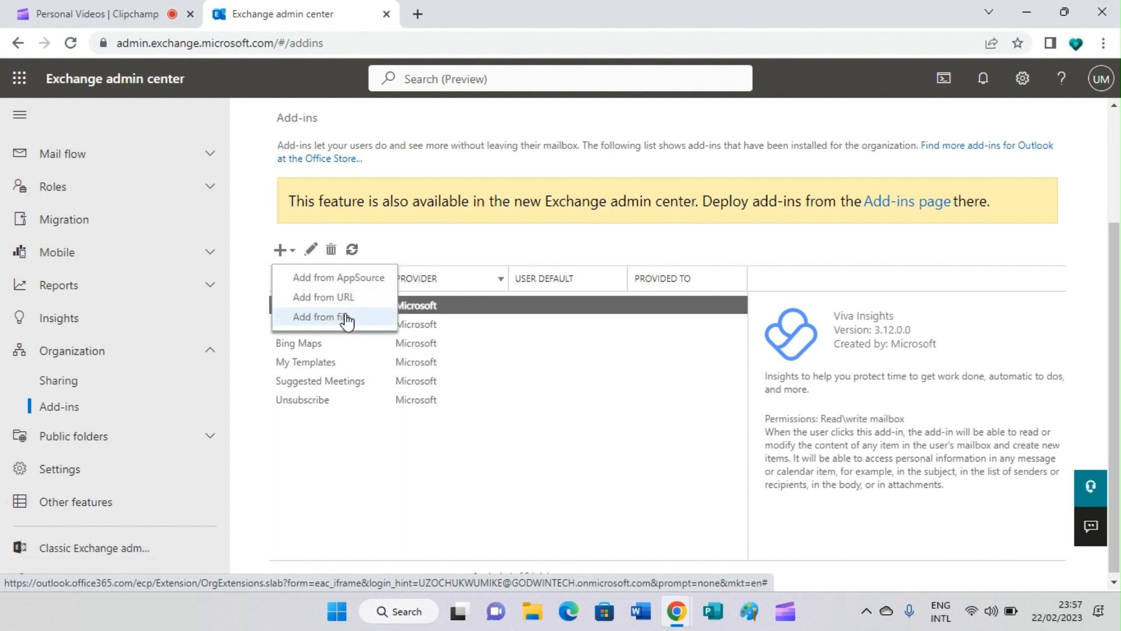
pyautogui.click(318, 280)
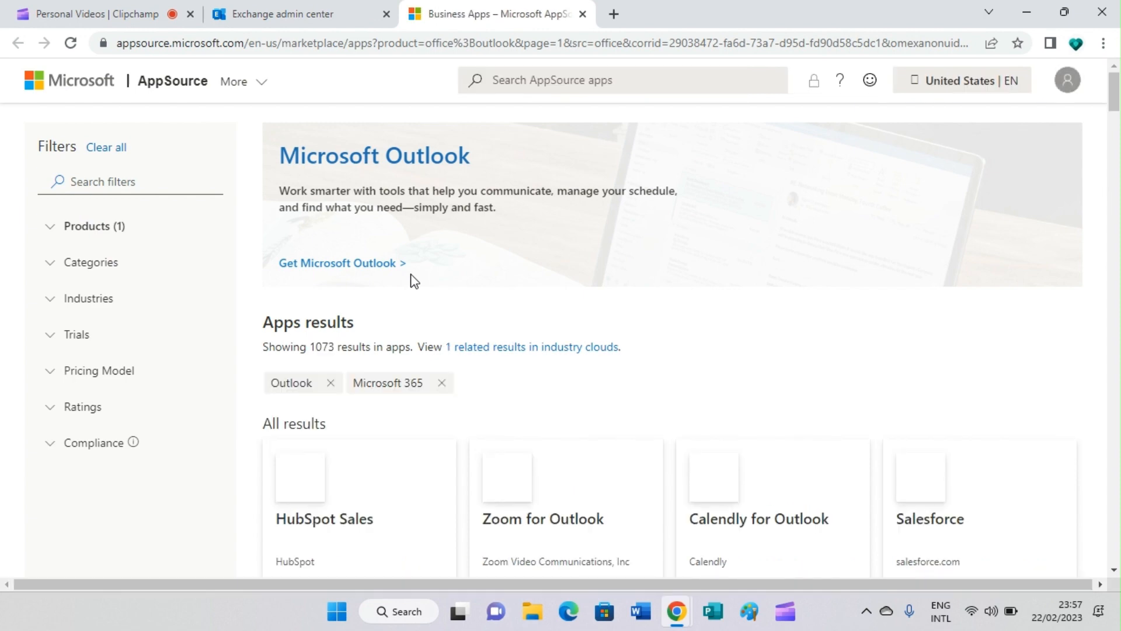
# Find Microsoft's Report Phishing add-in among the Outlook apps, get it, and confirm the account details.
pyautogui.scroll(-3, 410, 280)
pyautogui.scroll(3, 410, 280)
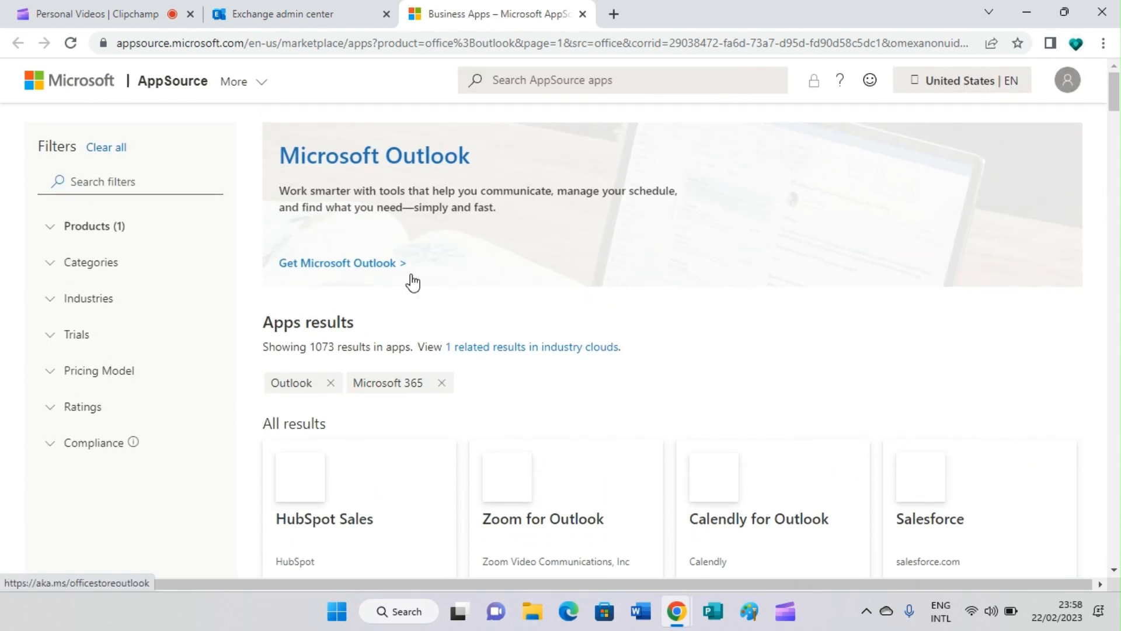
pyautogui.scroll(-4, 413, 282)
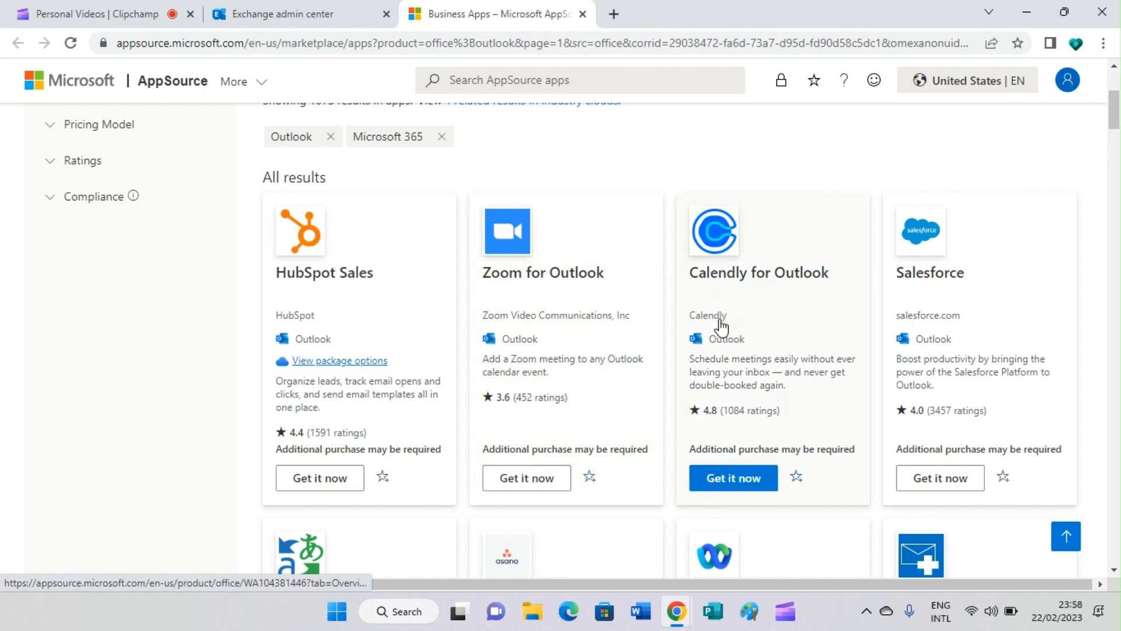
pyautogui.scroll(-2, 722, 327)
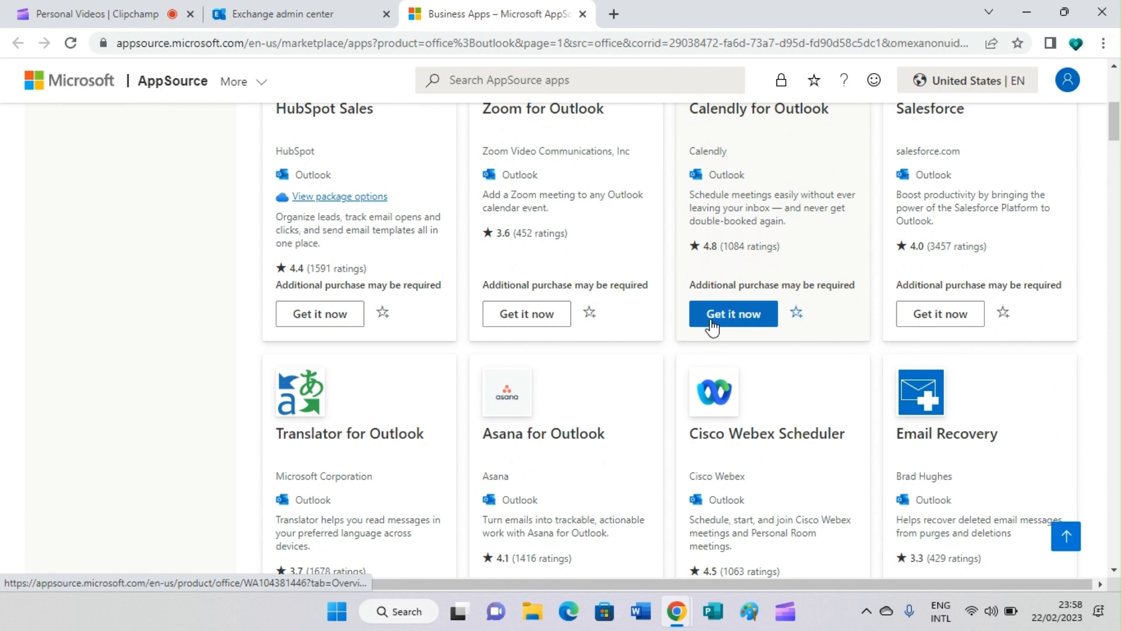
pyautogui.scroll(-1, 671, 326)
pyautogui.scroll(-1, 586, 323)
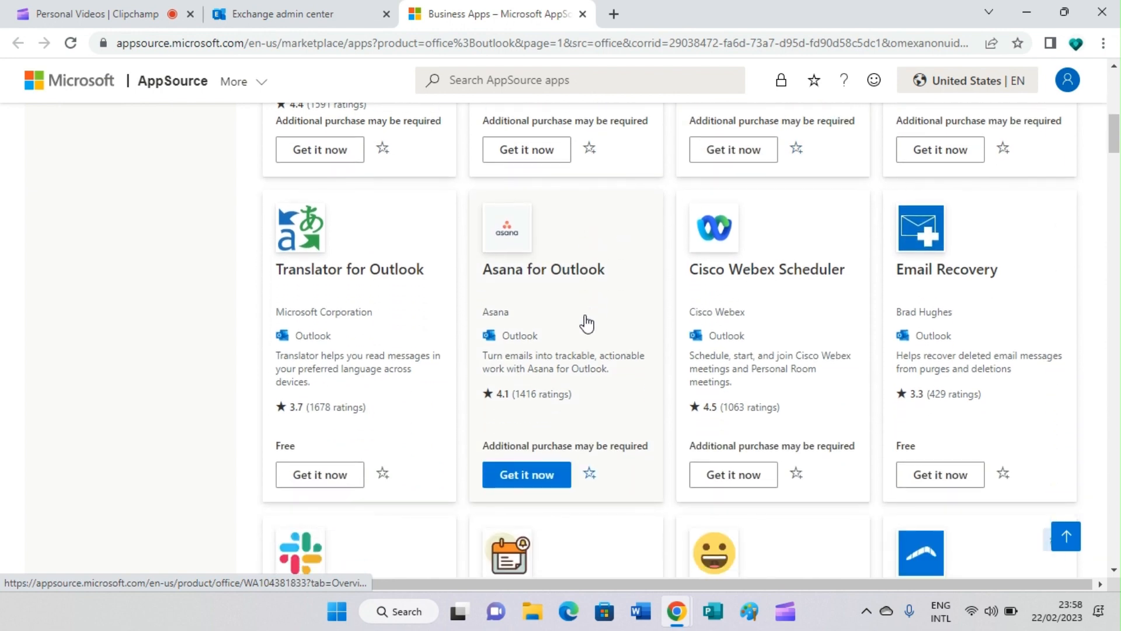
pyautogui.scroll(-3, 586, 323)
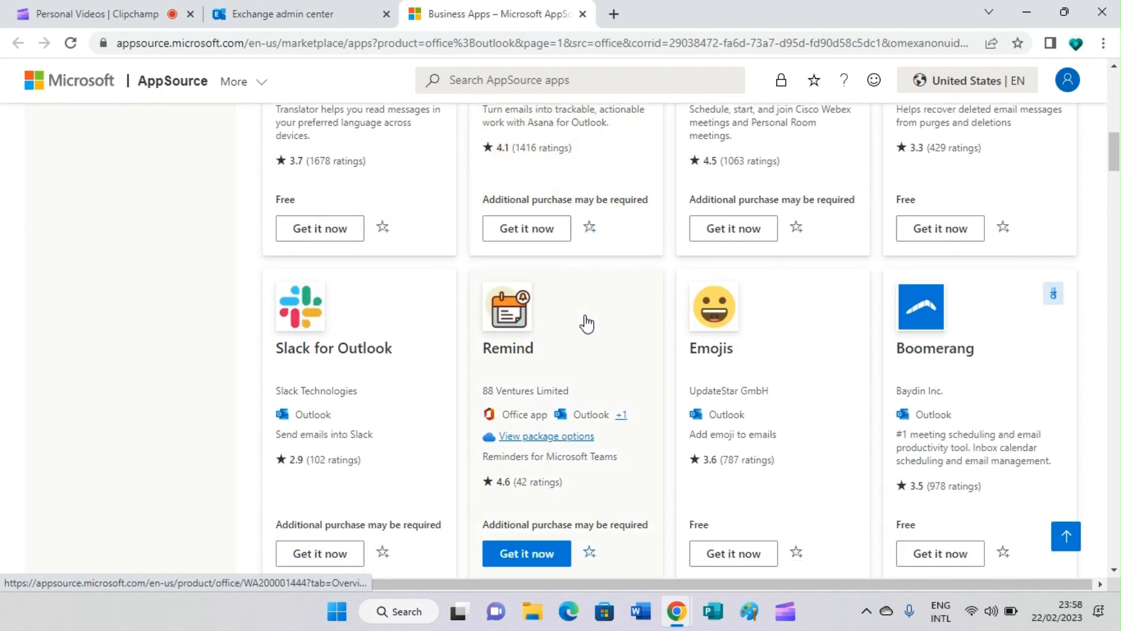
pyautogui.scroll(-1, 586, 323)
pyautogui.scroll(-3, 586, 323)
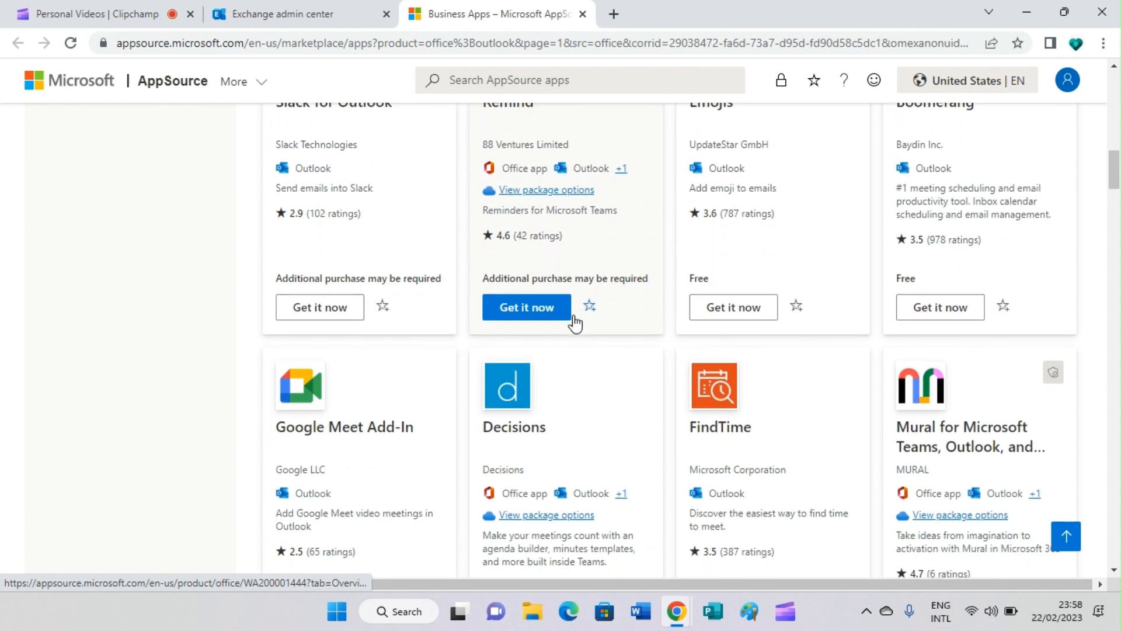
pyautogui.scroll(-3, 574, 323)
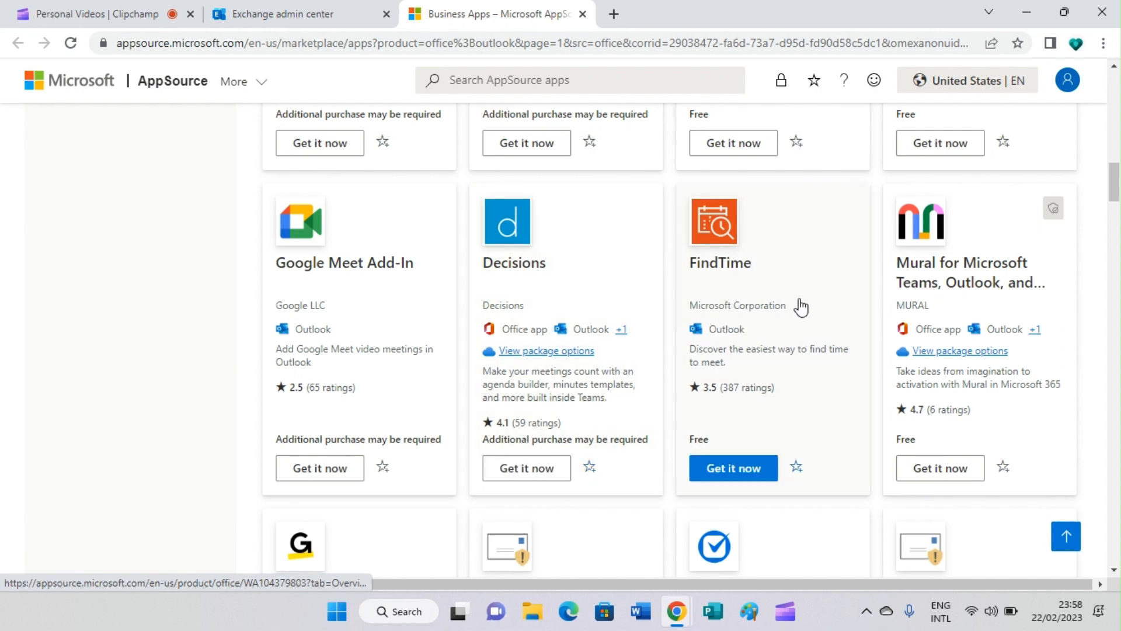
pyautogui.scroll(-1, 888, 379)
pyautogui.scroll(-3, 929, 377)
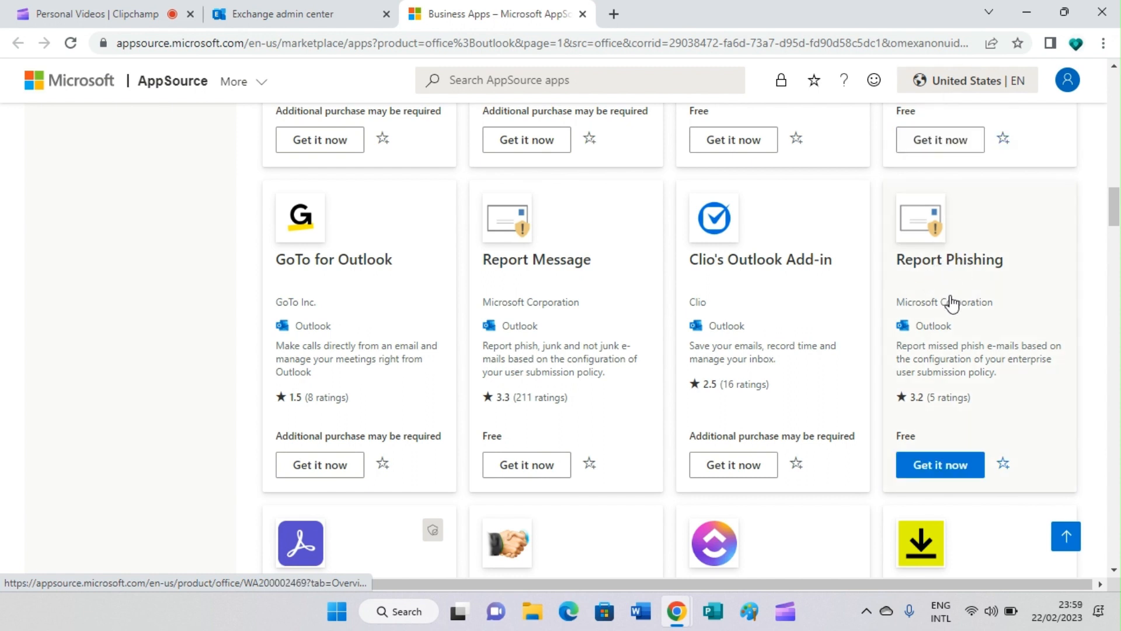
pyautogui.click(936, 467)
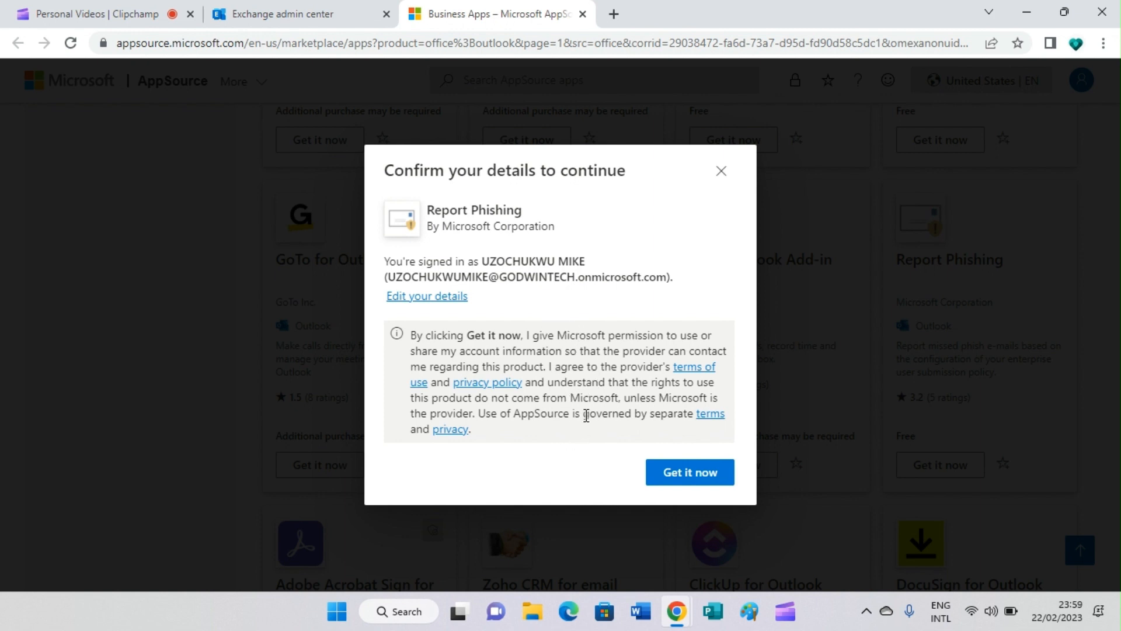
pyautogui.click(702, 475)
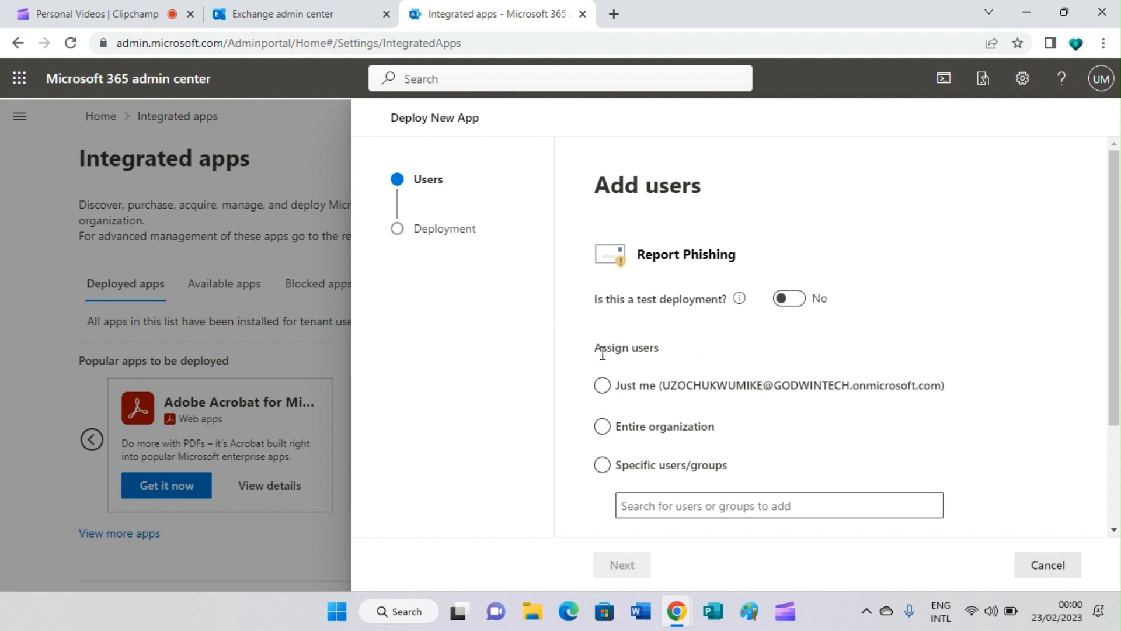
# Assign the Report Phishing app to the entire organization and continue to the permissions requests.
pyautogui.click(665, 426)
pyautogui.click(610, 432)
pyautogui.click(754, 441)
pyautogui.click(602, 428)
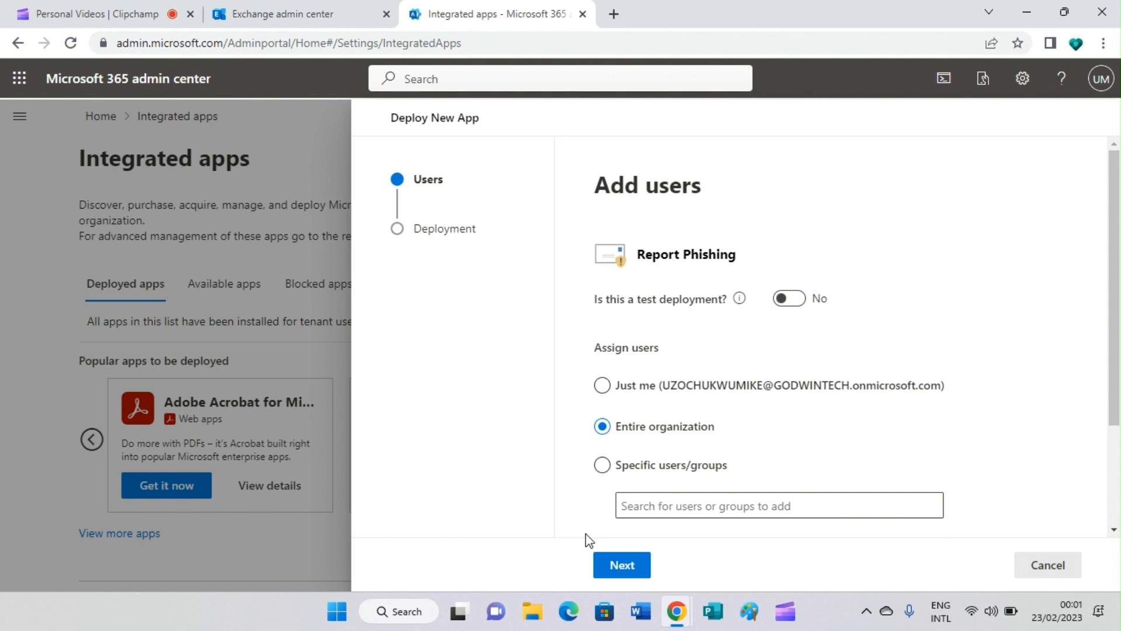
pyautogui.click(622, 565)
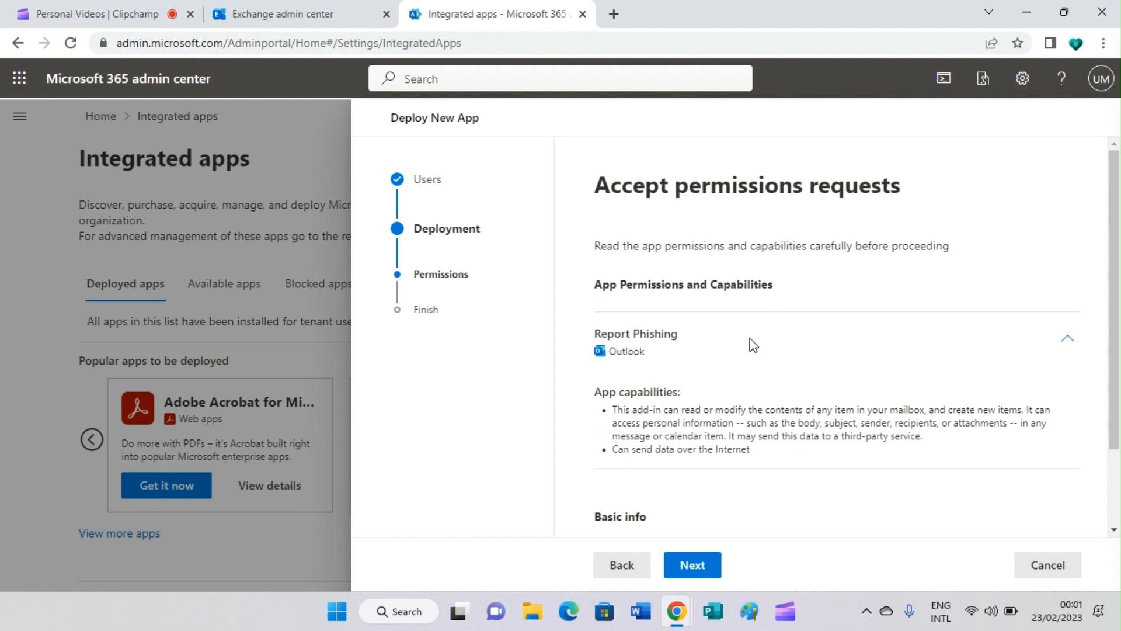
# Review and accept the app permissions, finish the Report Phishing deployment, and close the deployment wizard.
pyautogui.scroll(-2, 753, 350)
pyautogui.scroll(-1, 689, 476)
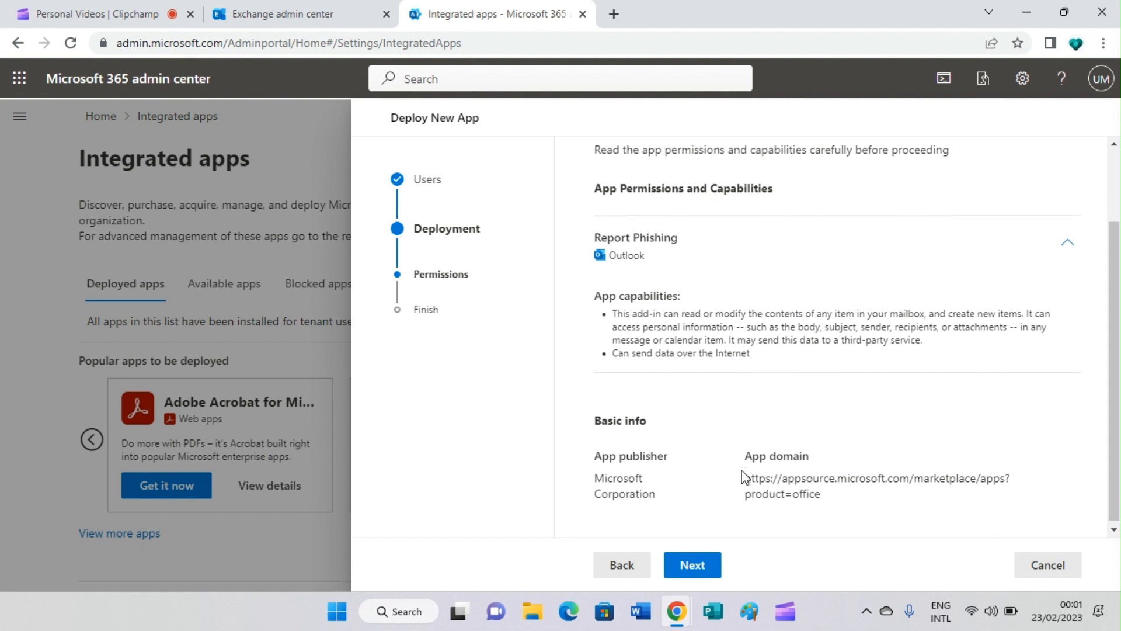
pyautogui.click(695, 571)
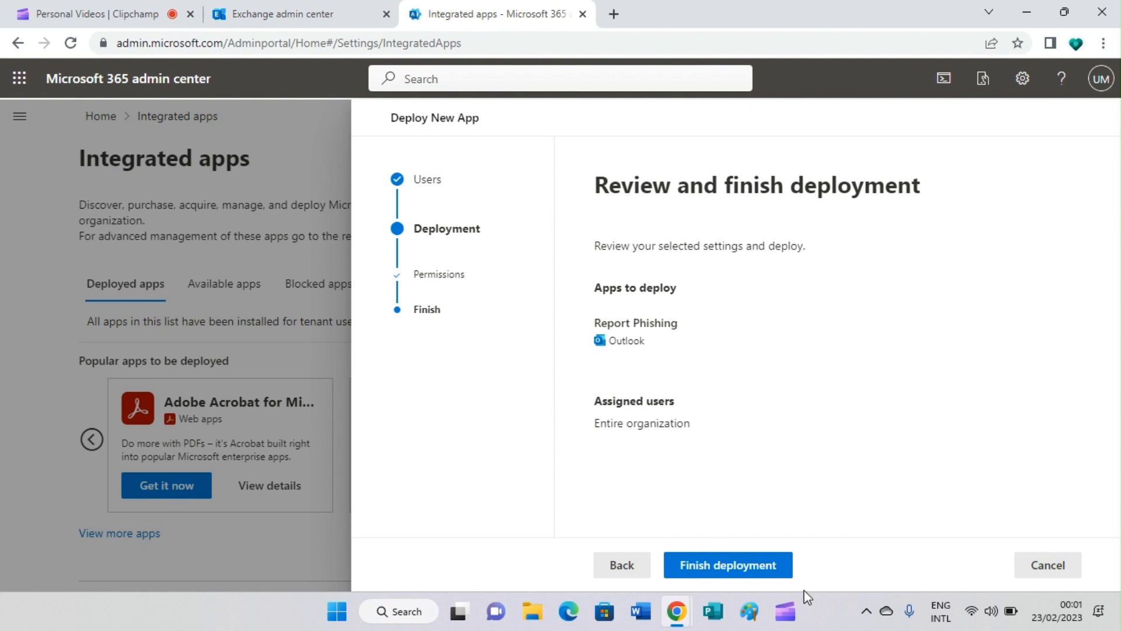
pyautogui.click(731, 574)
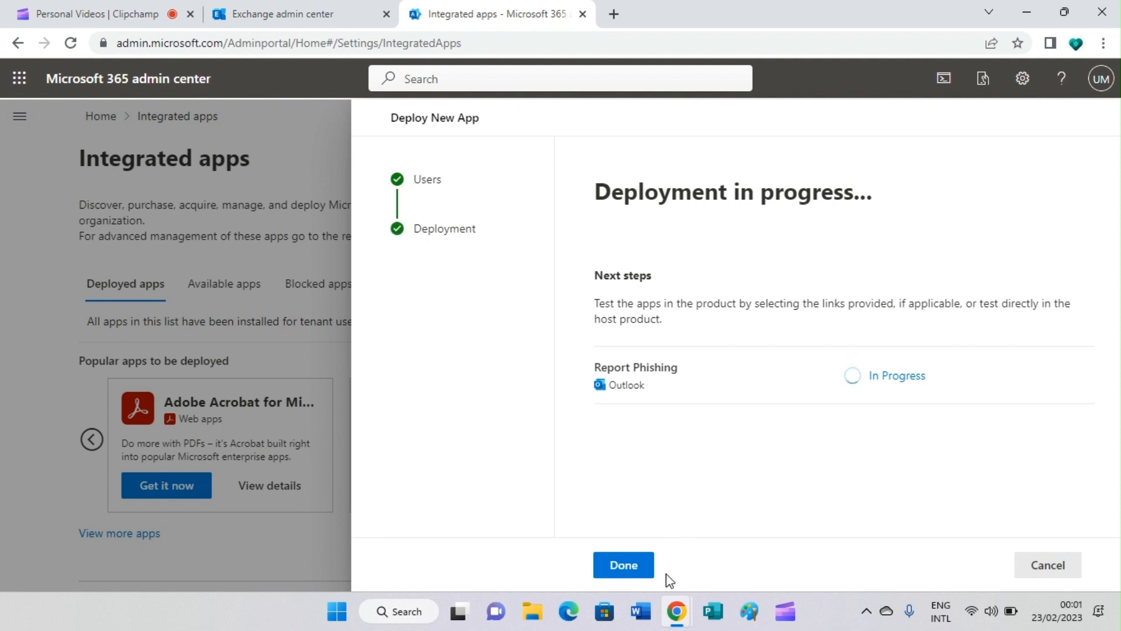
pyautogui.click(638, 569)
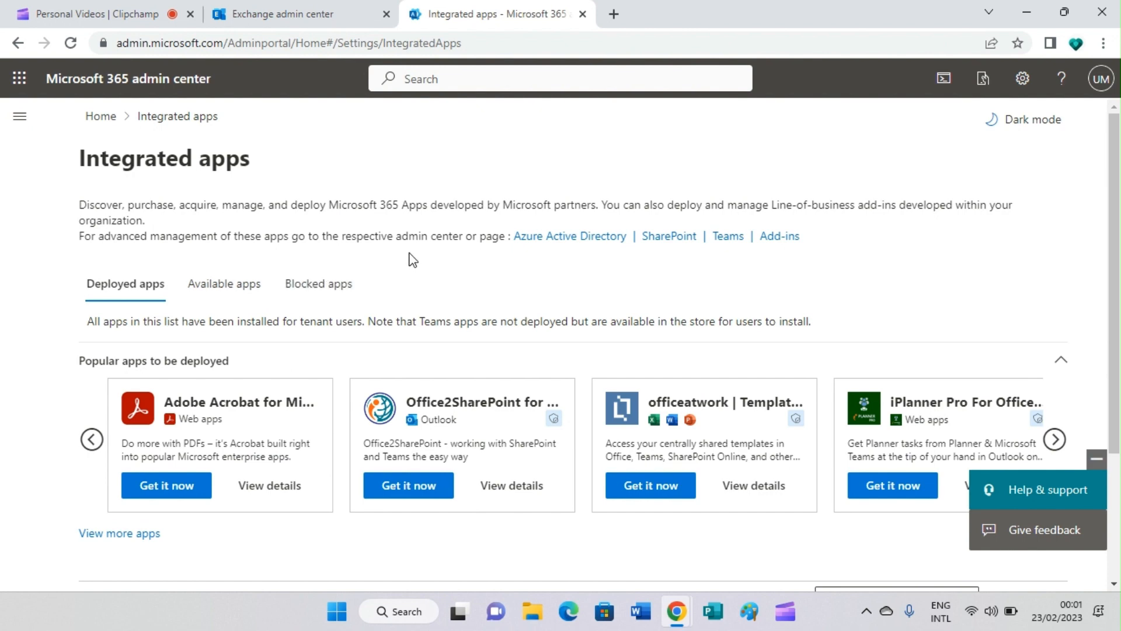
# Check the deployed apps list for Report Phishing, collapsing the help and feedback pane, and minimize the browser window.
pyautogui.scroll(-3, 420, 267)
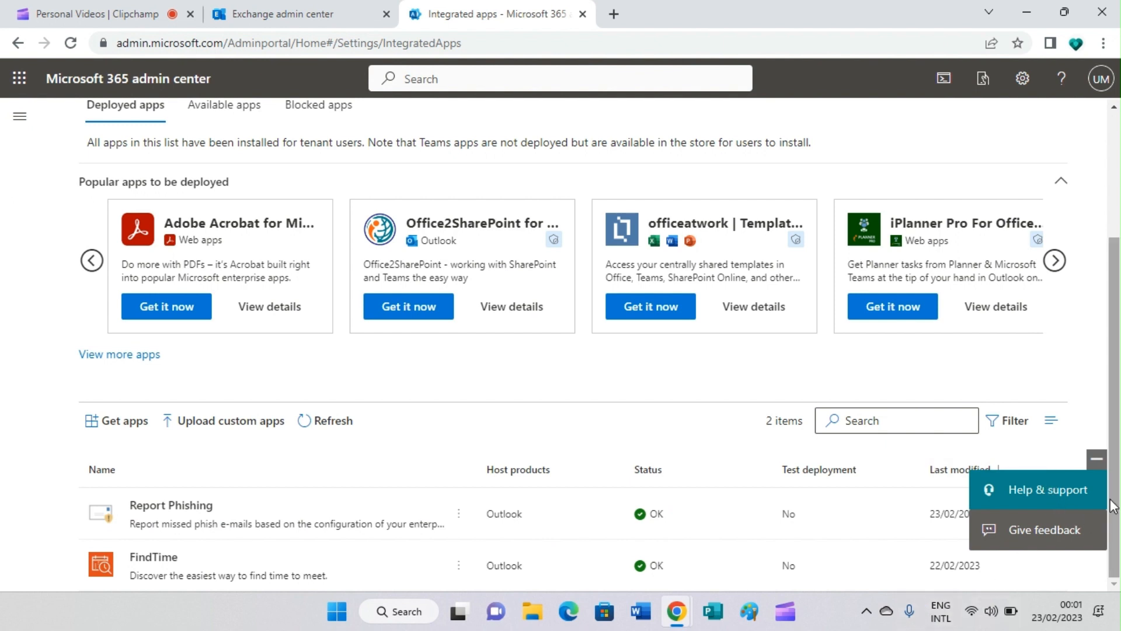
pyautogui.click(1098, 462)
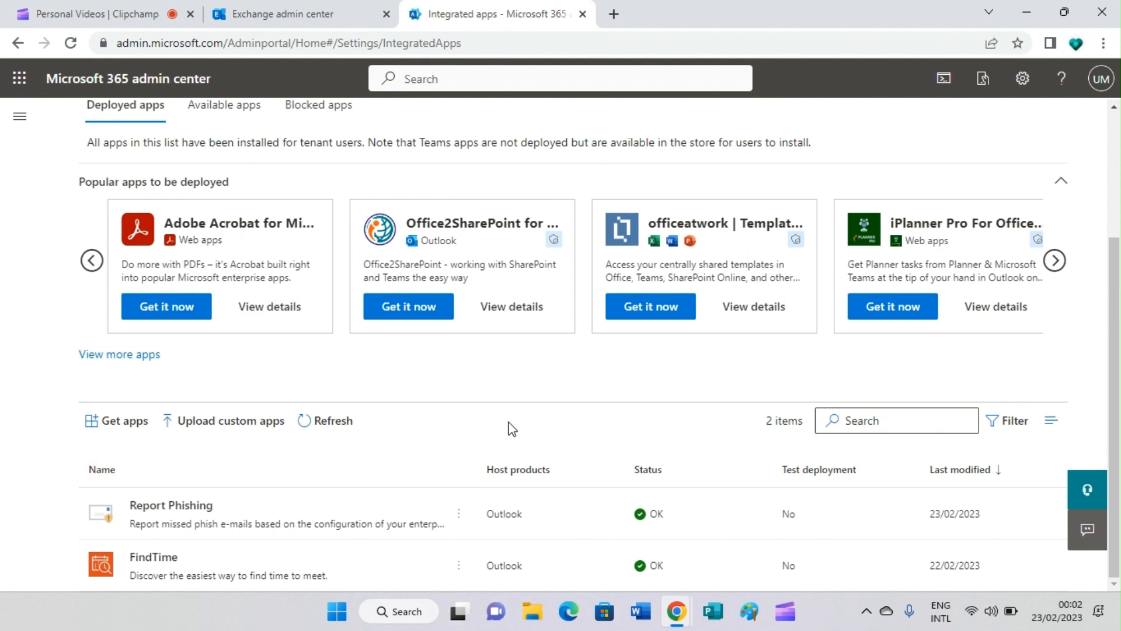
pyautogui.click(1030, 9)
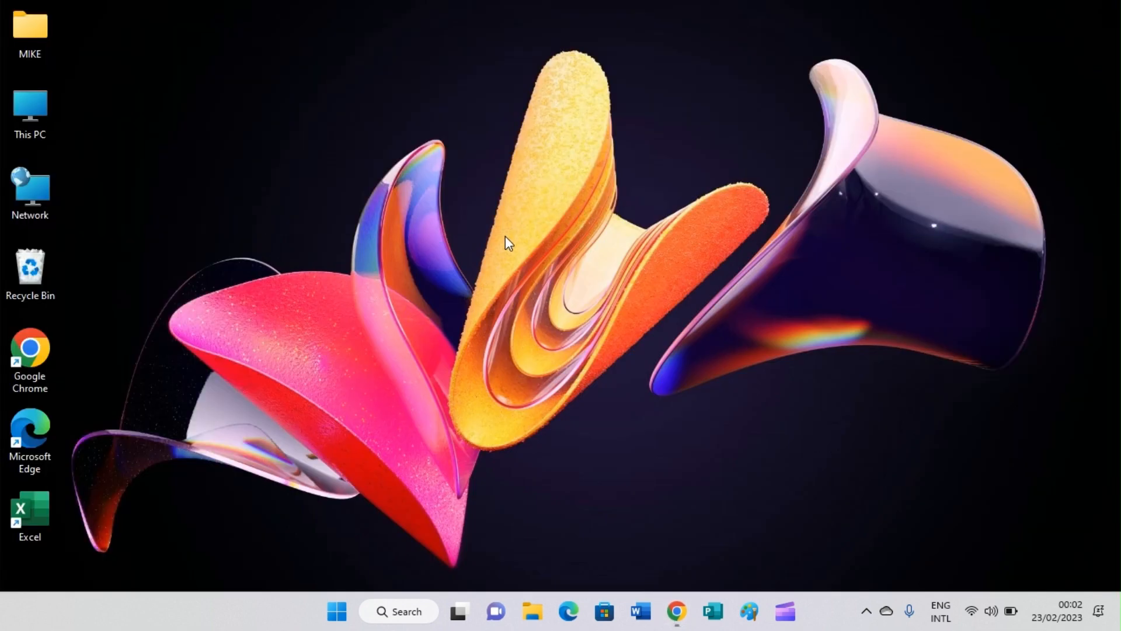